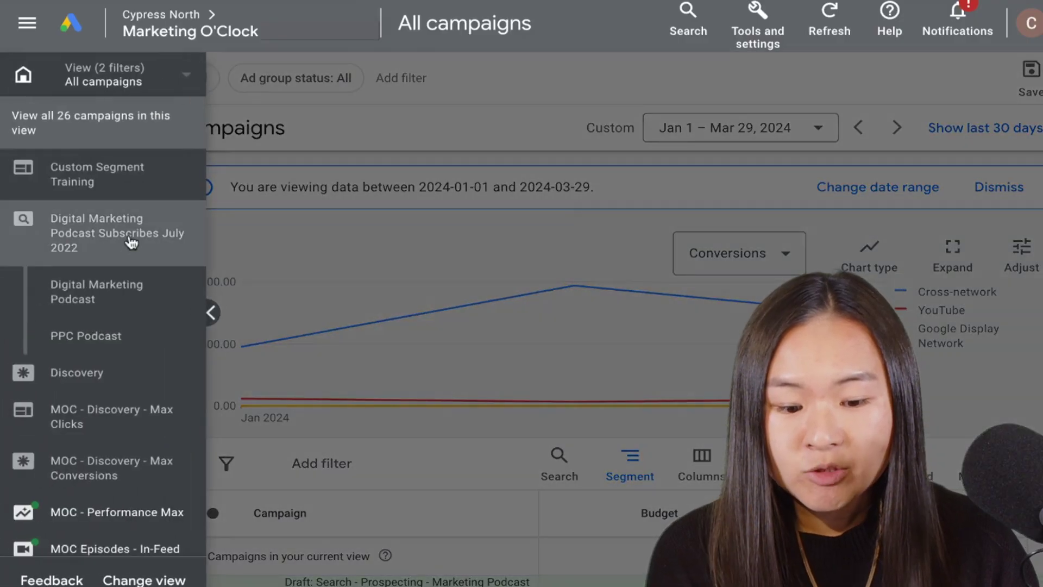
- Open the Digital Marketing Podcast Subscribes July 2022 campaign's Audiences page and begin editing its segments
{"action": "left_click", "coordinate": [130, 242]}
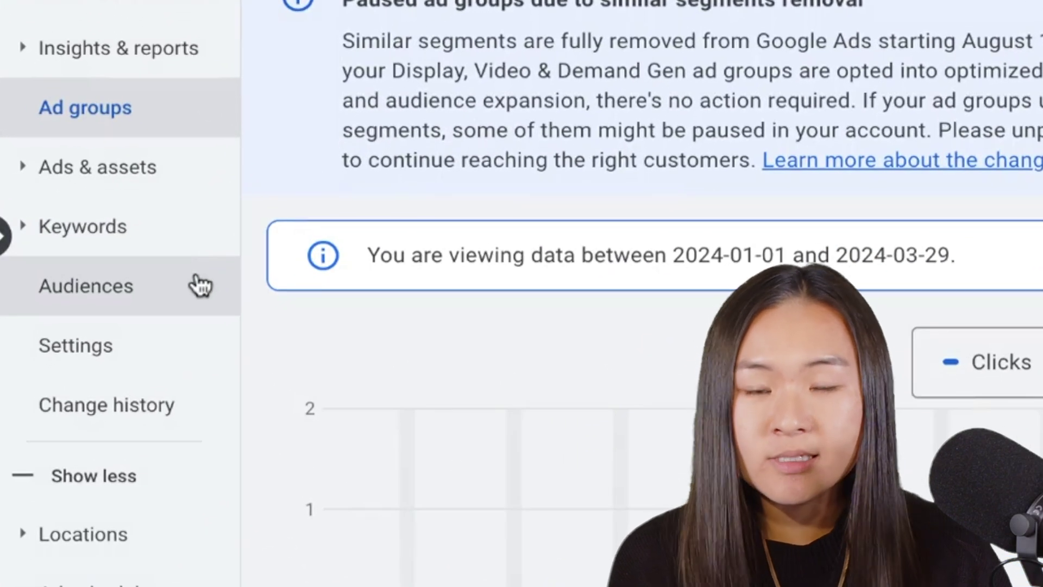
{"action": "left_click", "coordinate": [198, 285]}
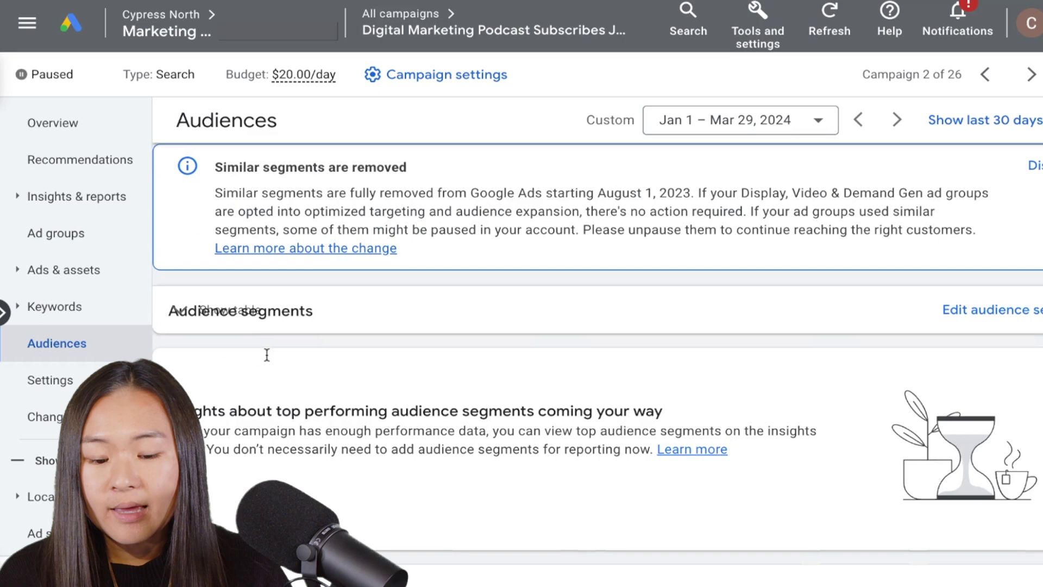
{"action": "scroll", "coordinate": [267, 355], "scroll_direction": "down", "scroll_amount": 1}
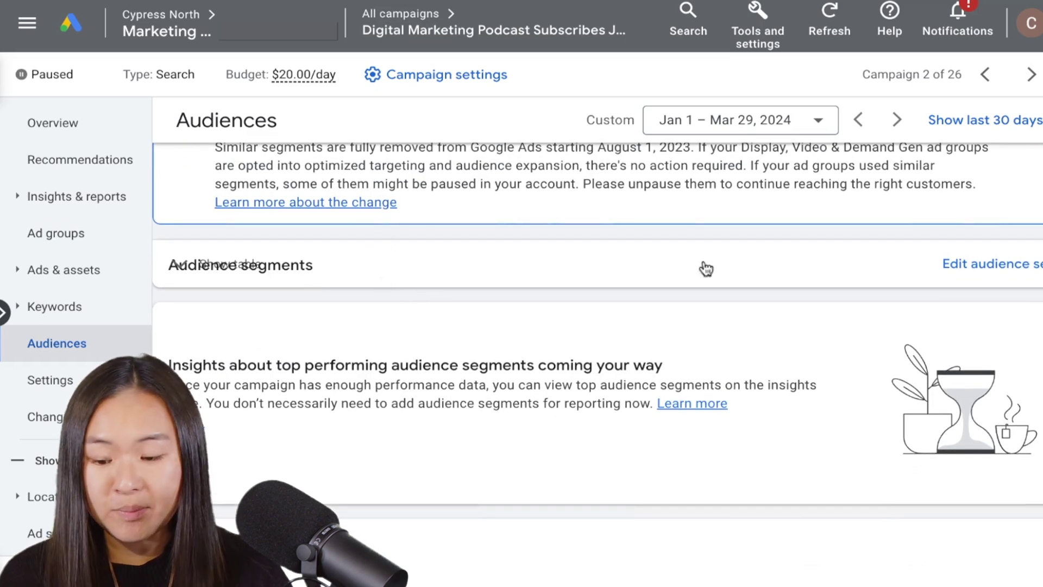
{"action": "left_click", "coordinate": [957, 270]}
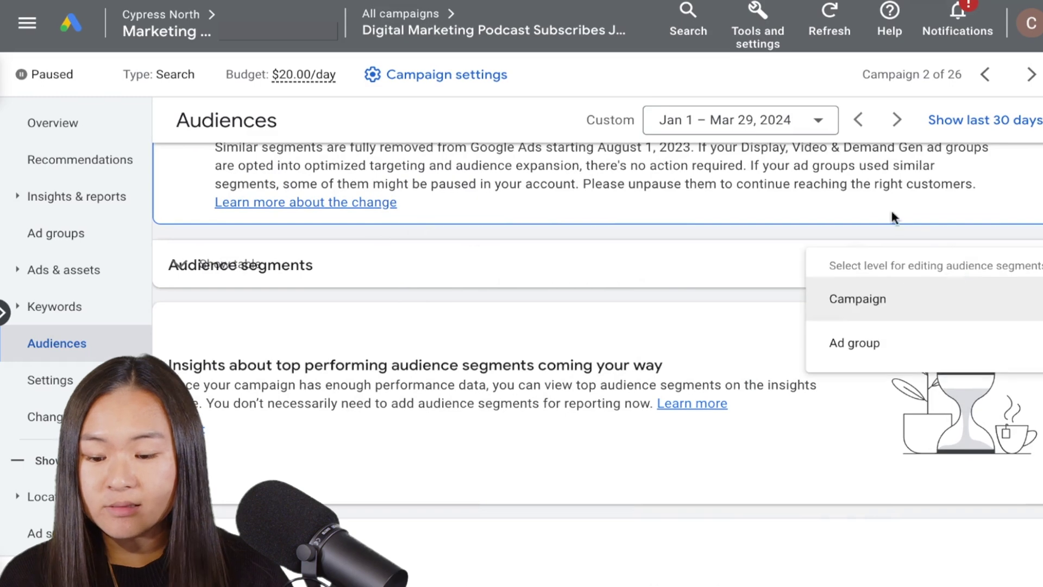
- Edit at campaign level in Observation mode with Advertising & Marketing Services and SEO & SEM Services
{"action": "left_click", "coordinate": [915, 311]}
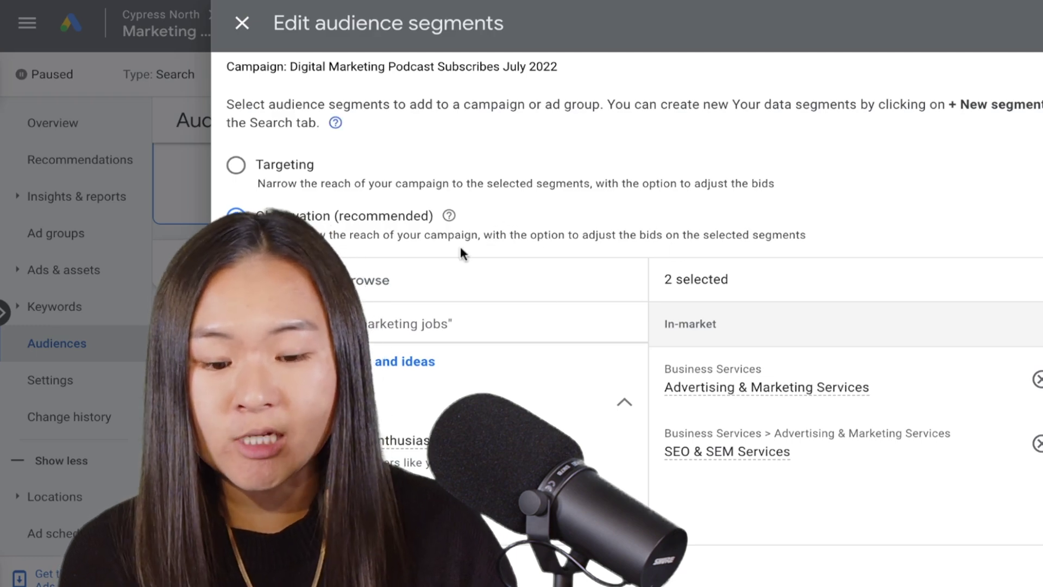
{"action": "scroll", "coordinate": [460, 250], "scroll_direction": "down", "scroll_amount": 1}
{"action": "scroll", "coordinate": [459, 246], "scroll_direction": "down", "scroll_amount": 1}
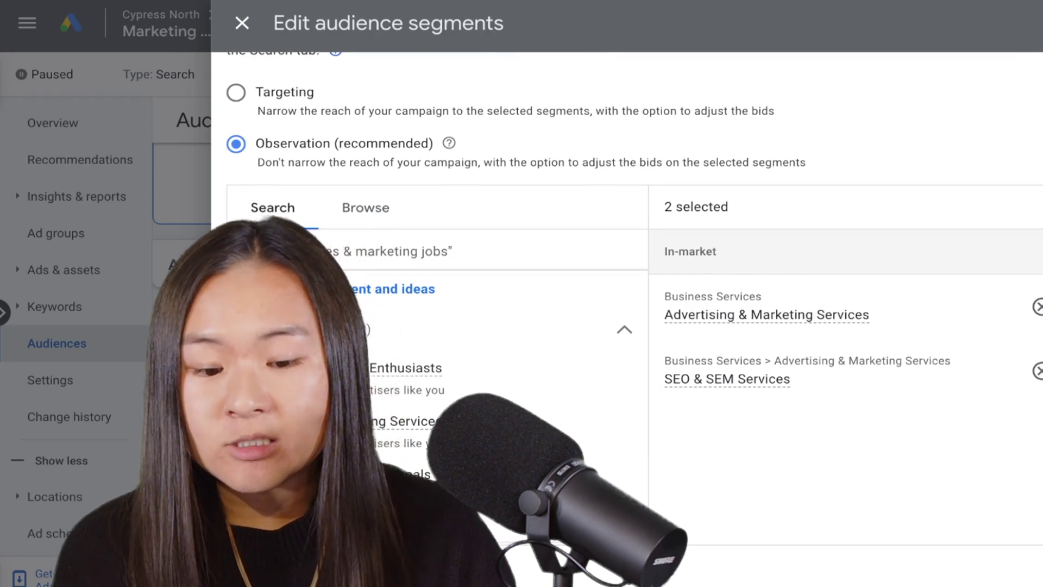
{"action": "scroll", "coordinate": [310, 218], "scroll_direction": "down", "scroll_amount": 1}
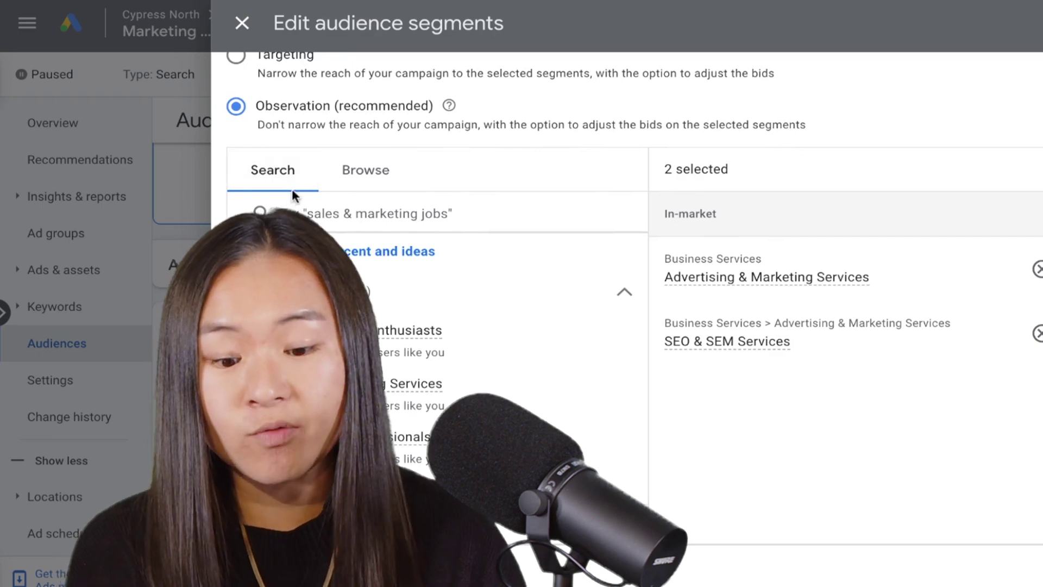
- Browse the detailed demographics groups (homeownership, employment), then open the Affinity interest categories
{"action": "left_click", "coordinate": [344, 177]}
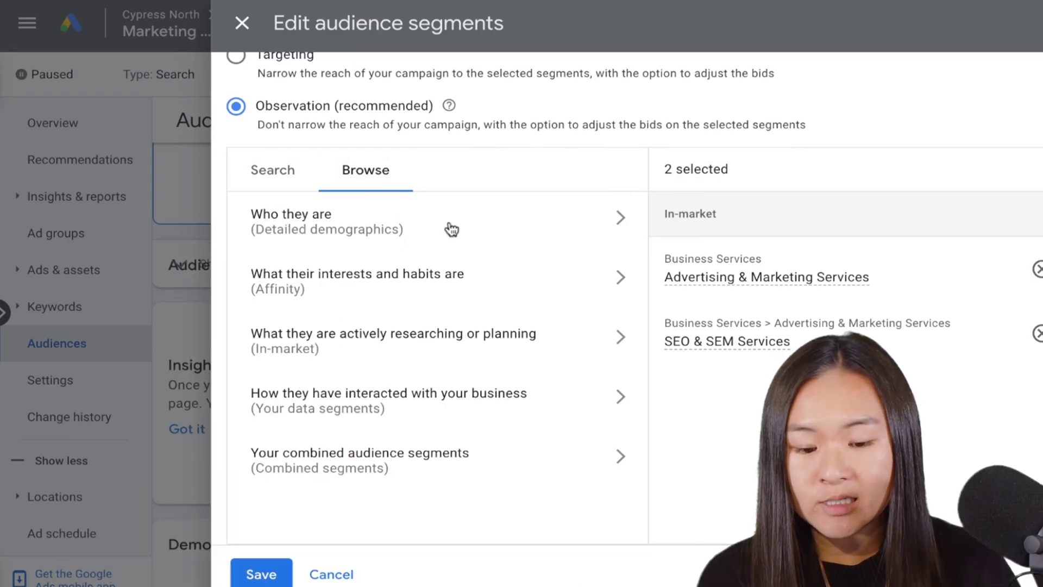
{"action": "left_click", "coordinate": [451, 239]}
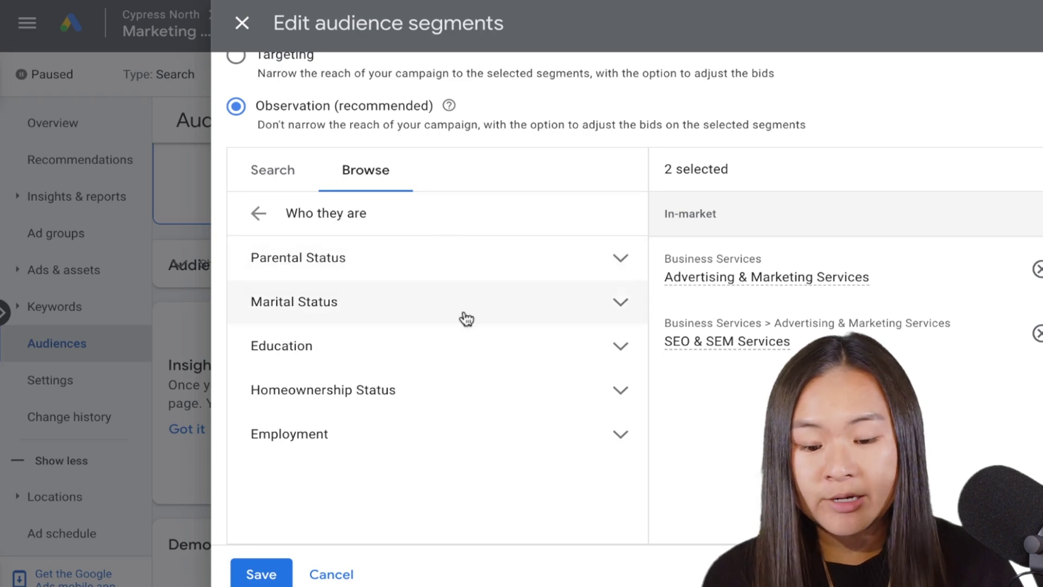
{"action": "left_click", "coordinate": [475, 387]}
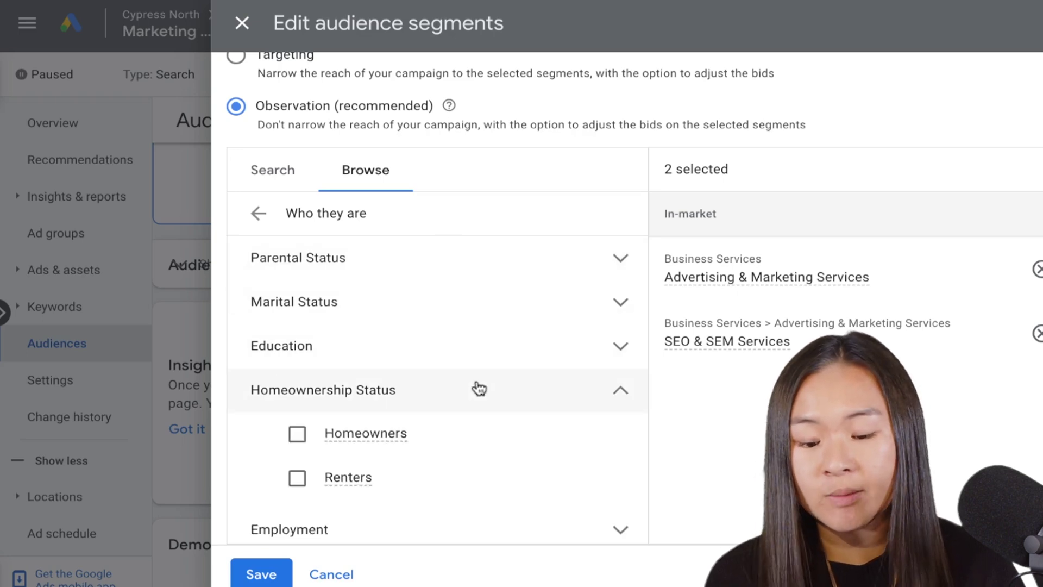
{"action": "scroll", "coordinate": [474, 386], "scroll_direction": "down", "scroll_amount": 1}
{"action": "left_click", "coordinate": [487, 510]}
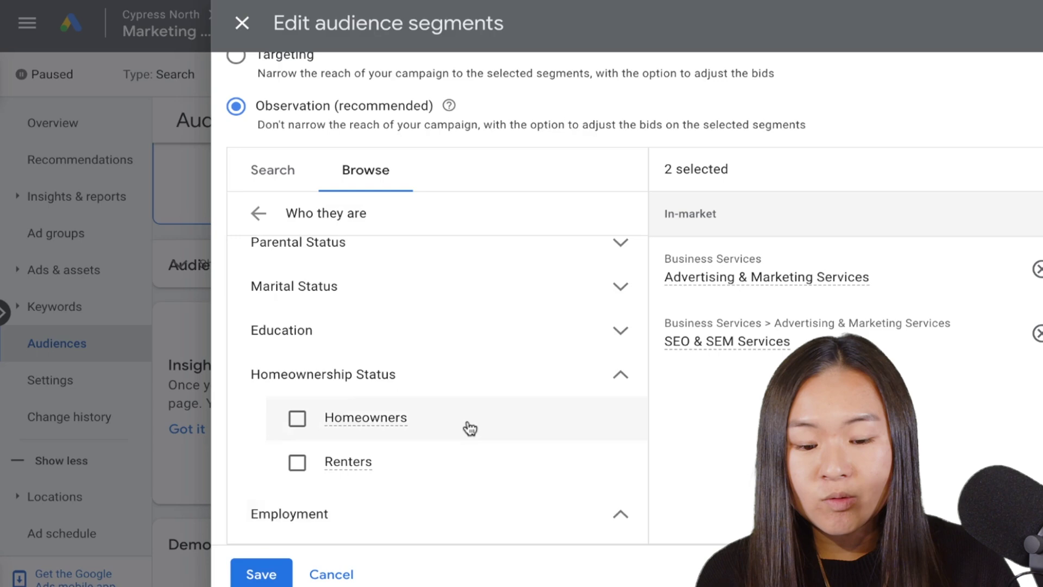
{"action": "scroll", "coordinate": [468, 426], "scroll_direction": "down", "scroll_amount": 2}
{"action": "left_click", "coordinate": [269, 214]}
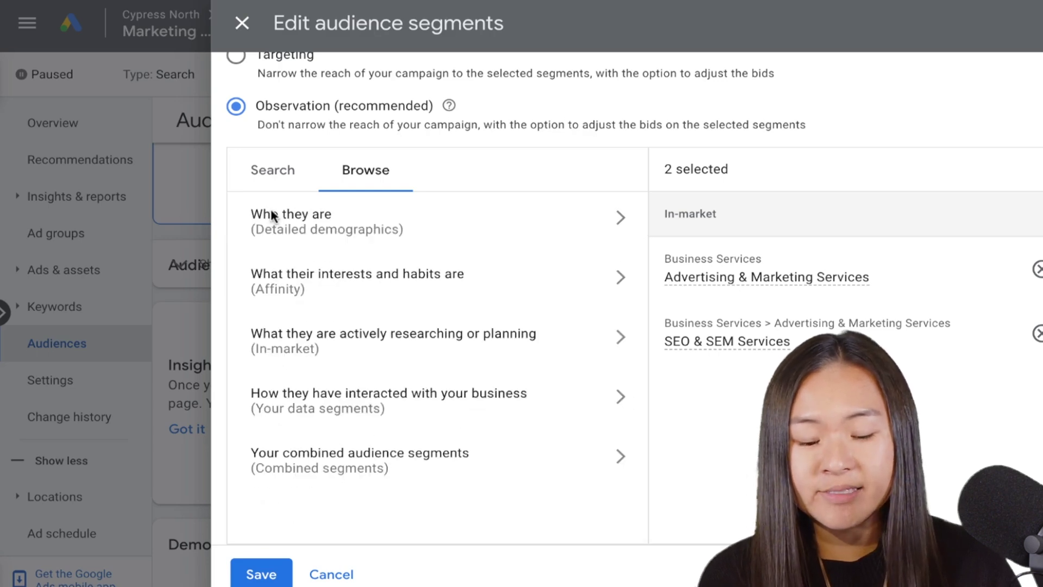
{"action": "left_click", "coordinate": [344, 294]}
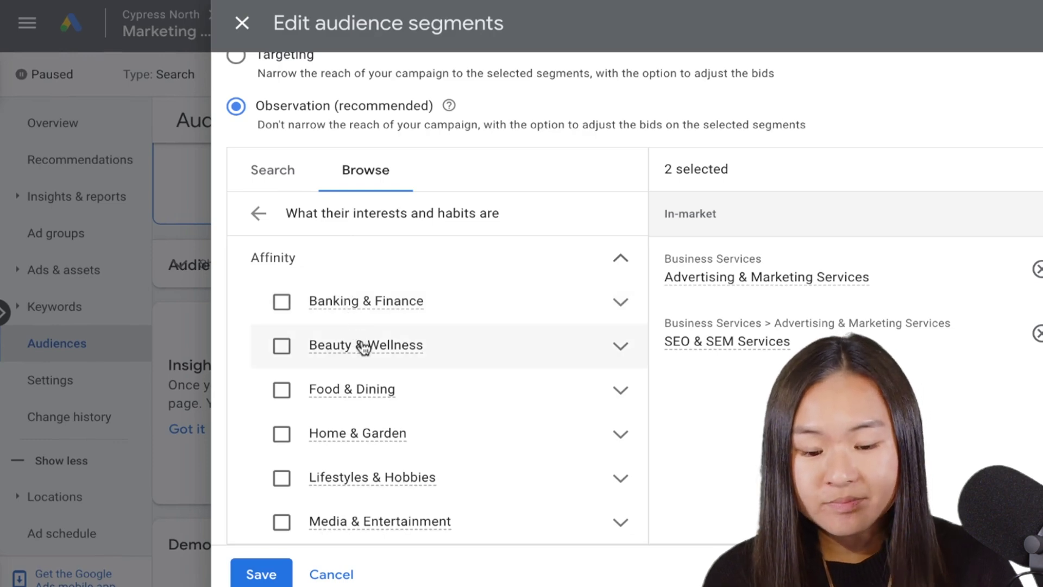
- Add Hair Care Products from In-market > Beauty & Personal Care as an observed segment
{"action": "left_click", "coordinate": [259, 214]}
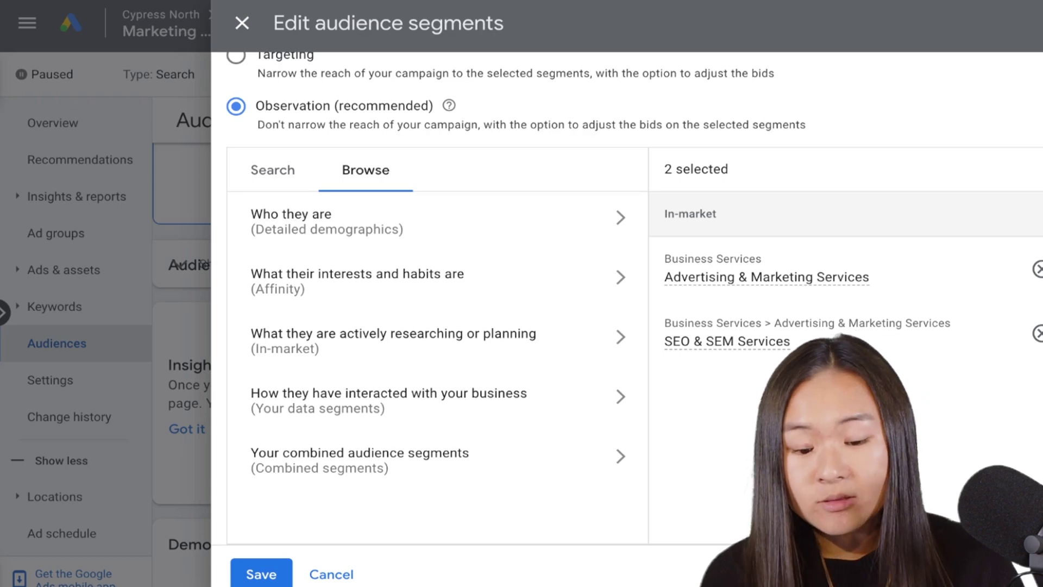
{"action": "left_click", "coordinate": [394, 341]}
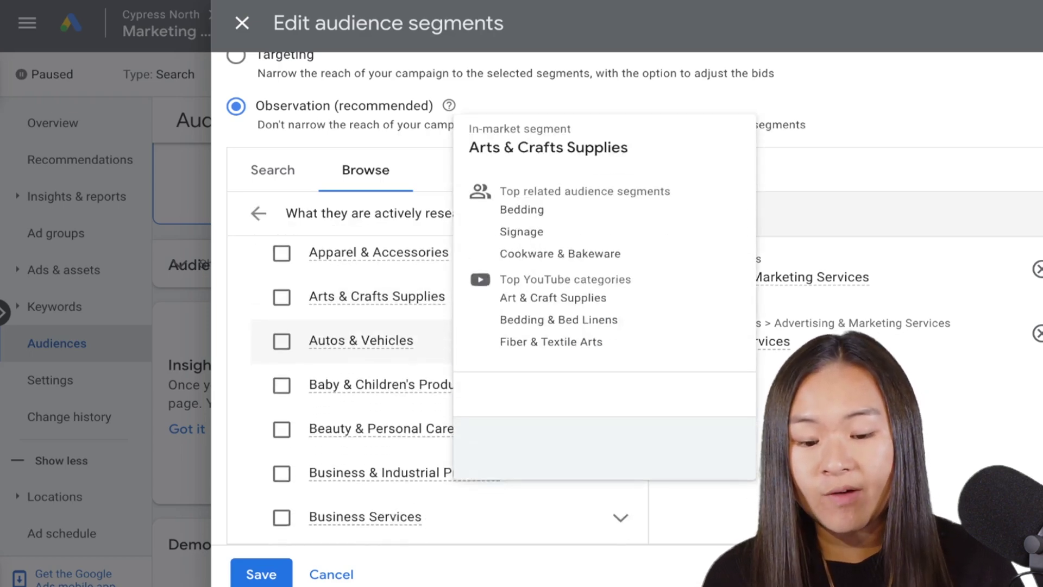
{"action": "scroll", "coordinate": [376, 375], "scroll_direction": "down", "scroll_amount": 1}
{"action": "scroll", "coordinate": [549, 324], "scroll_direction": "down", "scroll_amount": 1}
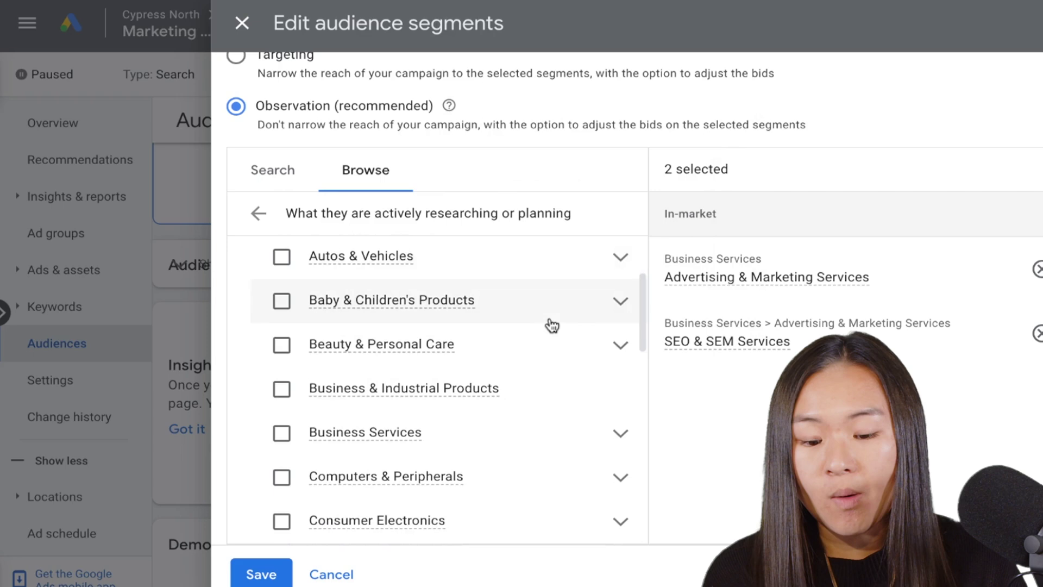
{"action": "left_click", "coordinate": [618, 347]}
{"action": "scroll", "coordinate": [584, 389], "scroll_direction": "down", "scroll_amount": 1}
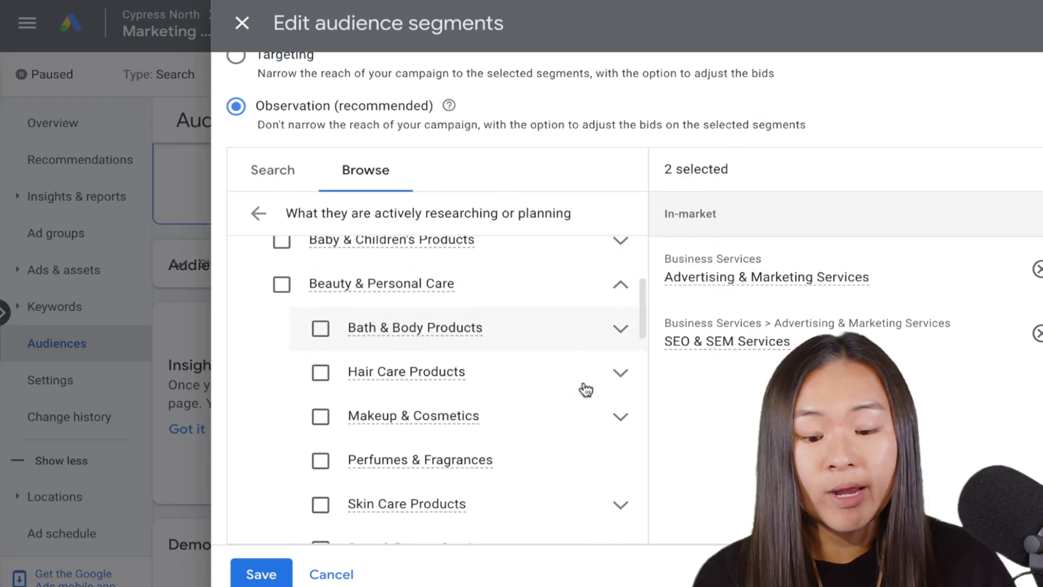
{"action": "left_click", "coordinate": [322, 382]}
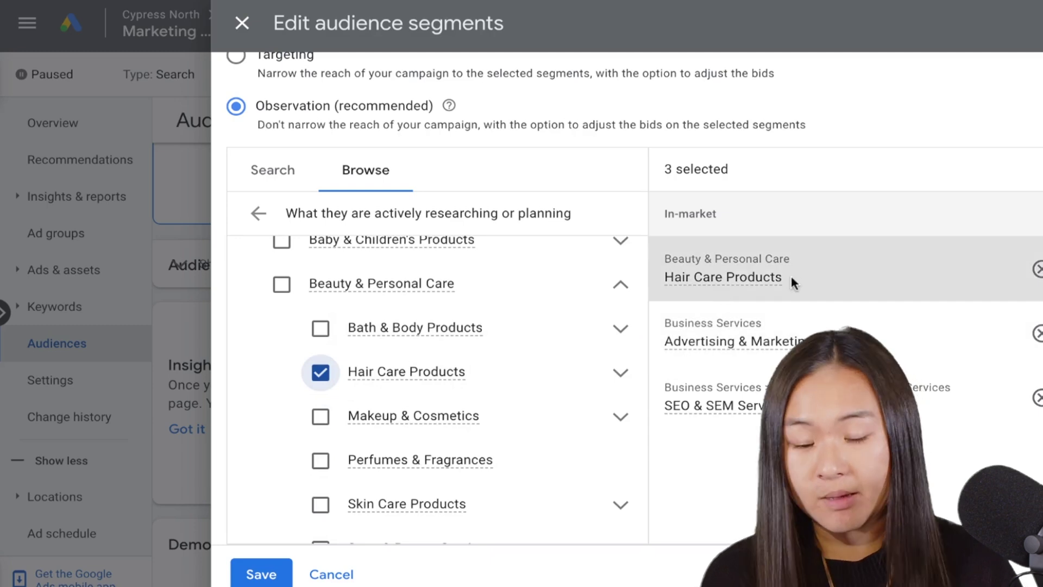
- Add All site visitors from Your data segments > Website visitors
{"action": "mouse_move", "coordinate": [696, 281]}
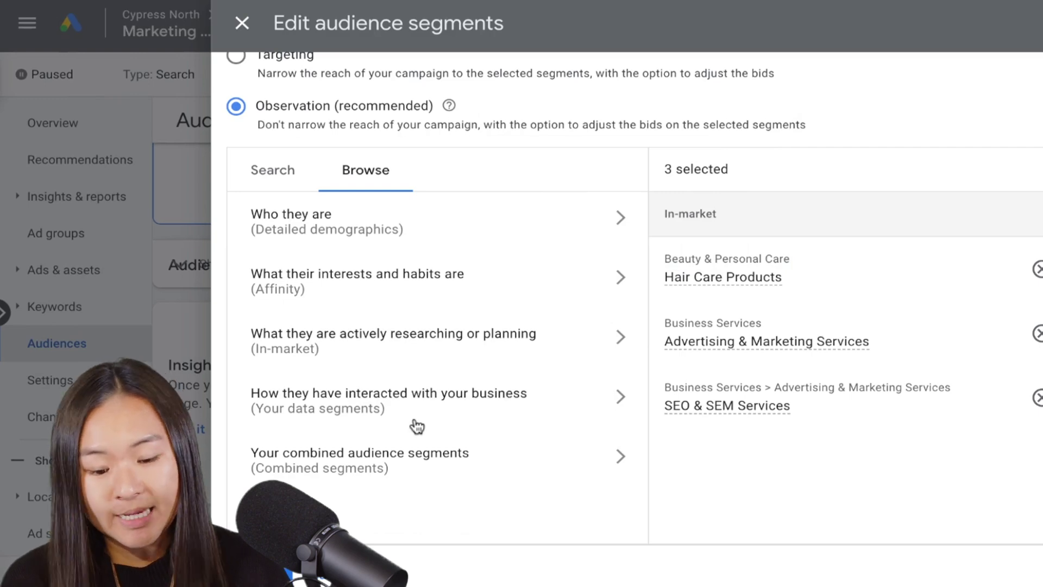
{"action": "left_click", "coordinate": [485, 421]}
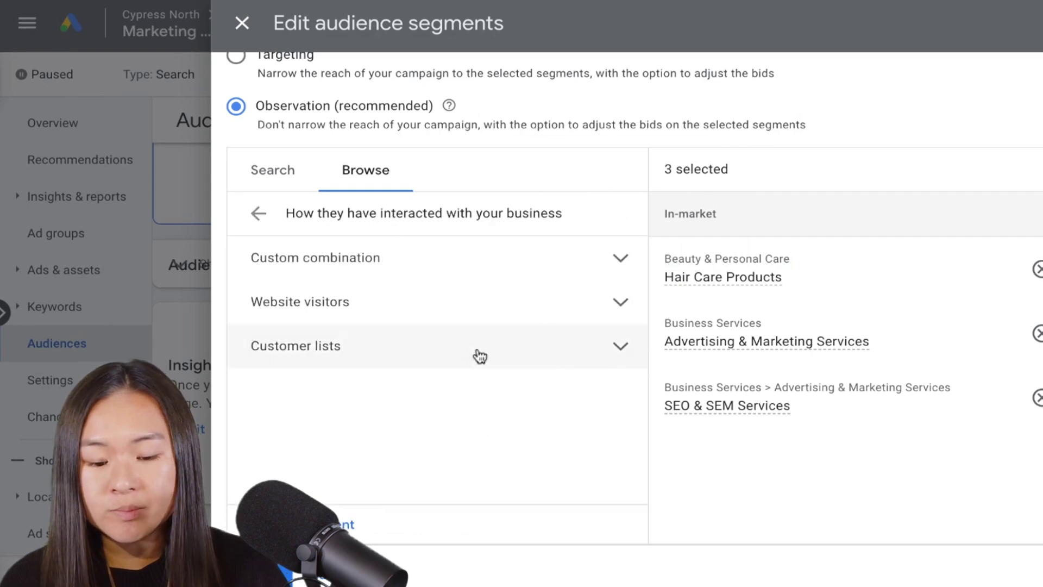
{"action": "left_click", "coordinate": [620, 310]}
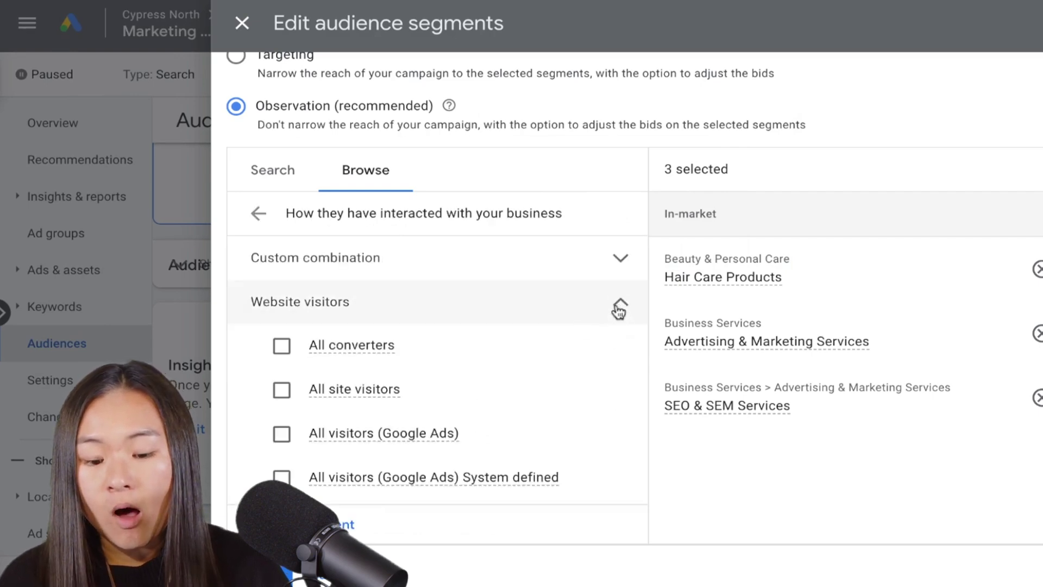
{"action": "left_click", "coordinate": [394, 389]}
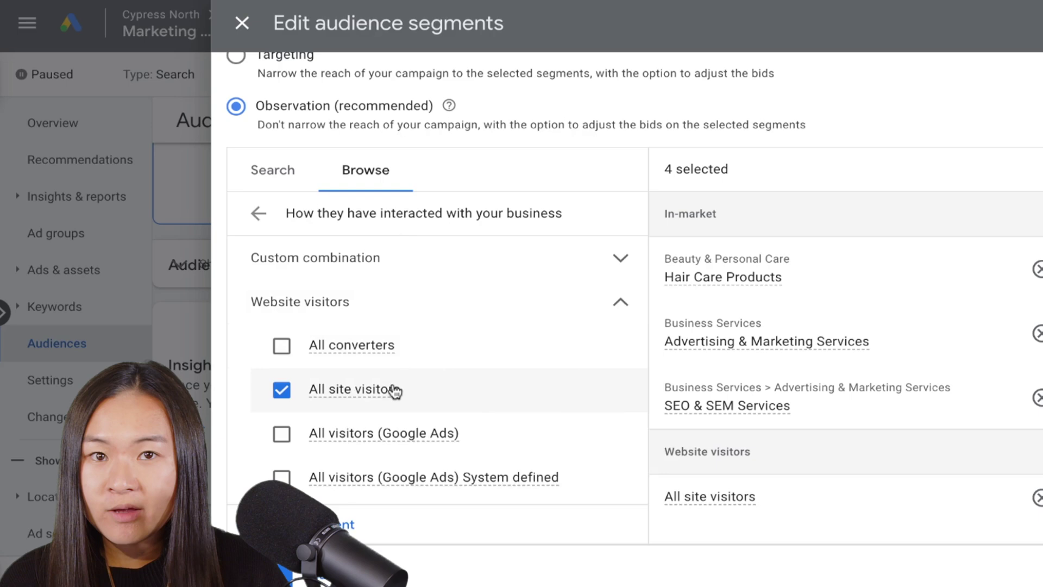
{"action": "mouse_move", "coordinate": [402, 390]}
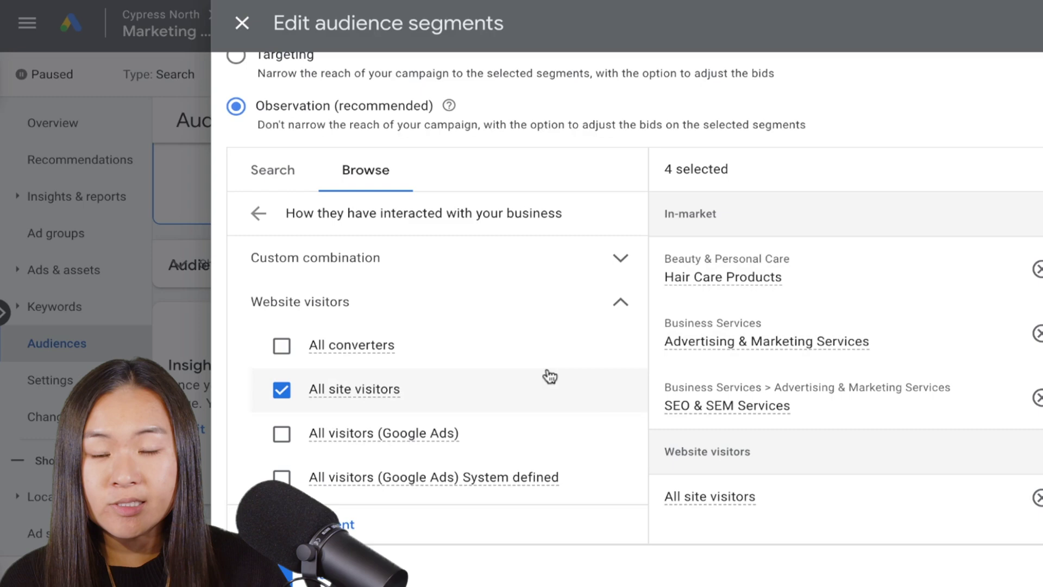
{"action": "scroll", "coordinate": [524, 421], "scroll_direction": "down", "scroll_amount": 1}
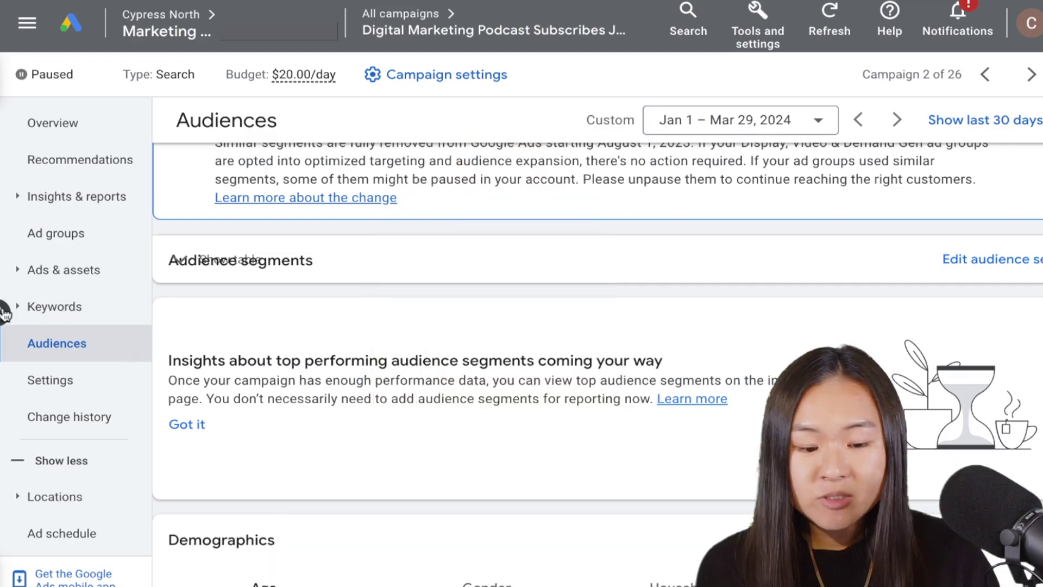
- Filter the campaign list to Display campaigns and go to Ad group 1 of MOC - Discovery - Max Clicks
{"action": "left_click", "coordinate": [4, 311]}
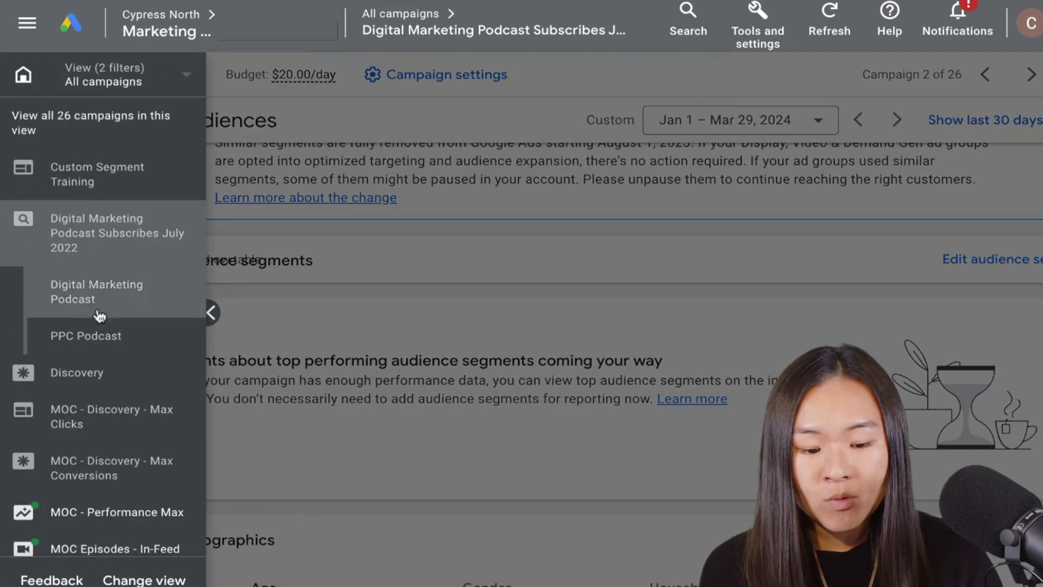
{"action": "scroll", "coordinate": [112, 361], "scroll_direction": "down", "scroll_amount": 3}
{"action": "scroll", "coordinate": [115, 370], "scroll_direction": "down", "scroll_amount": 2}
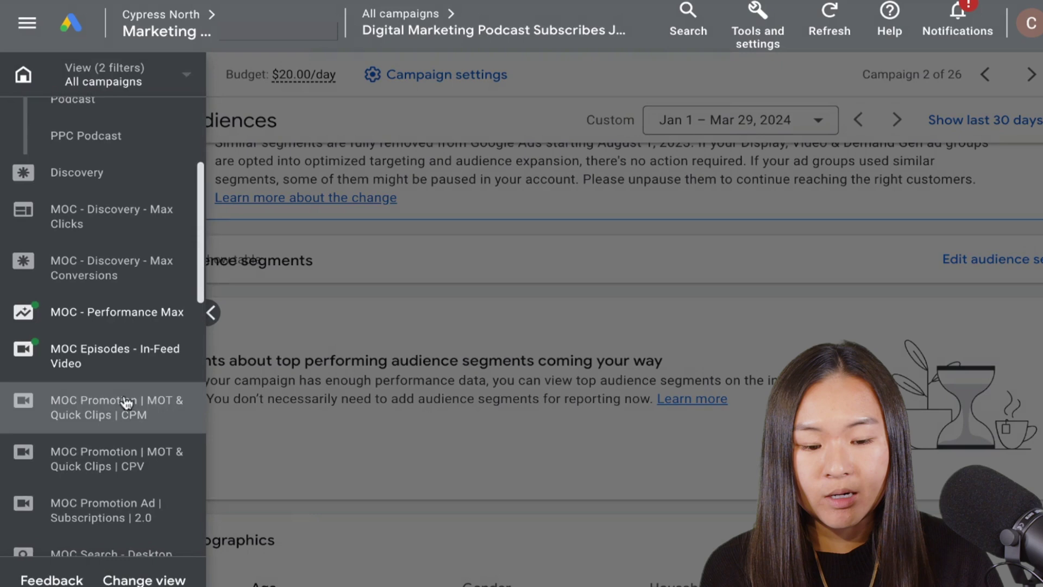
{"action": "scroll", "coordinate": [140, 233], "scroll_direction": "up", "scroll_amount": 3}
{"action": "scroll", "coordinate": [143, 221], "scroll_direction": "up", "scroll_amount": 1}
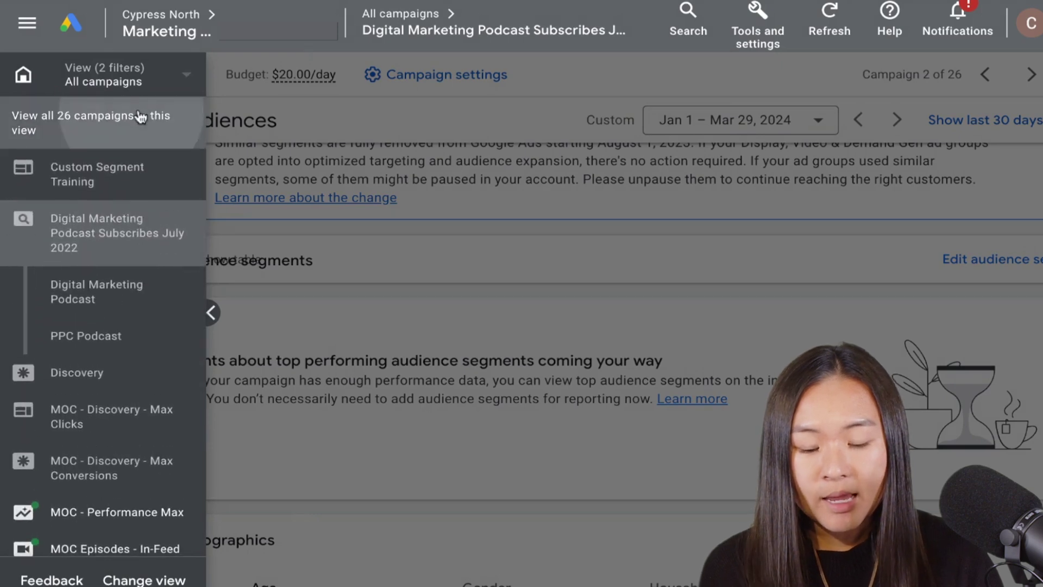
{"action": "left_click", "coordinate": [140, 117]}
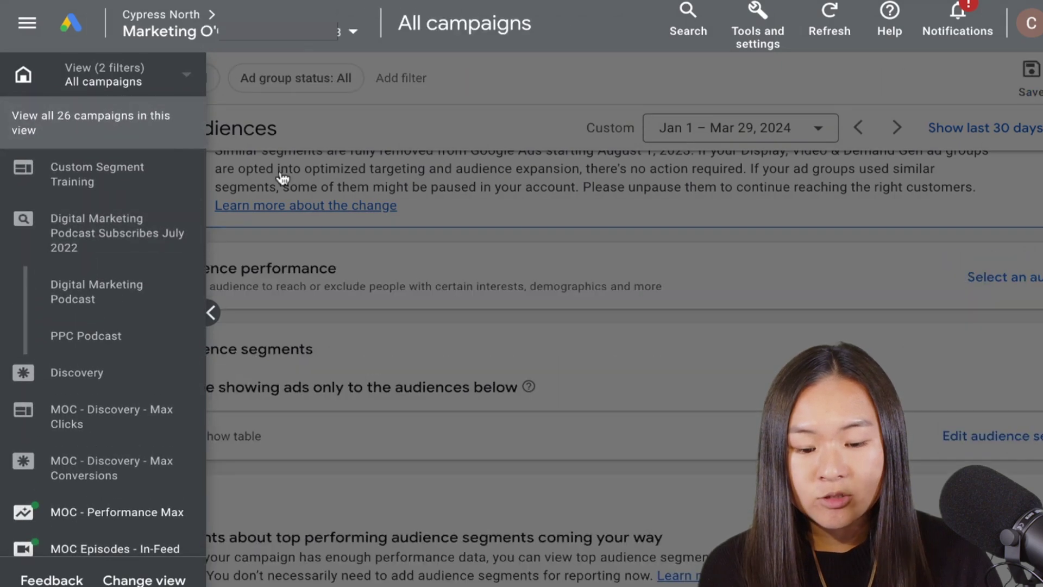
{"action": "left_click", "coordinate": [186, 79]}
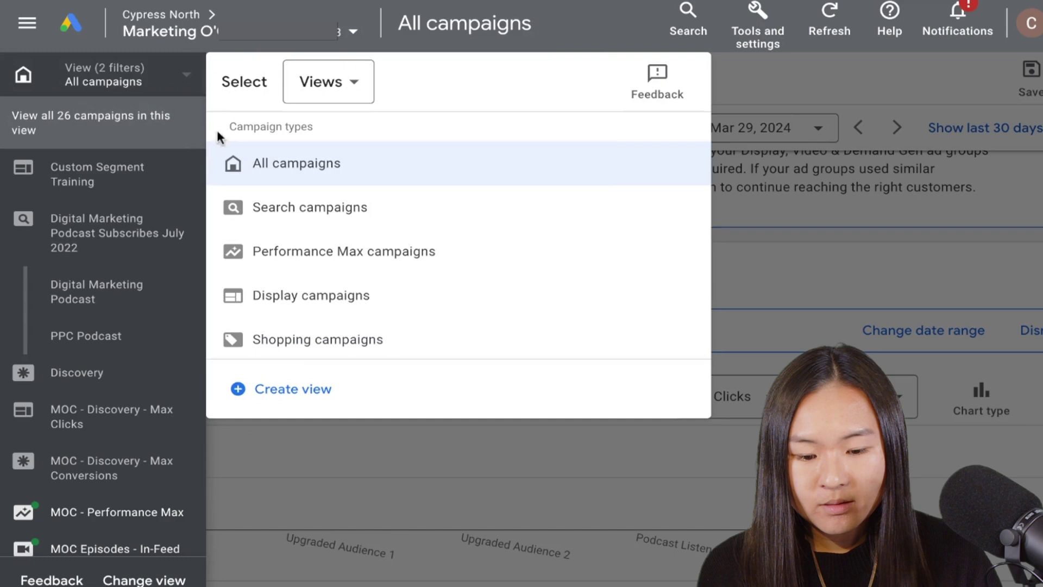
{"action": "left_click", "coordinate": [294, 293]}
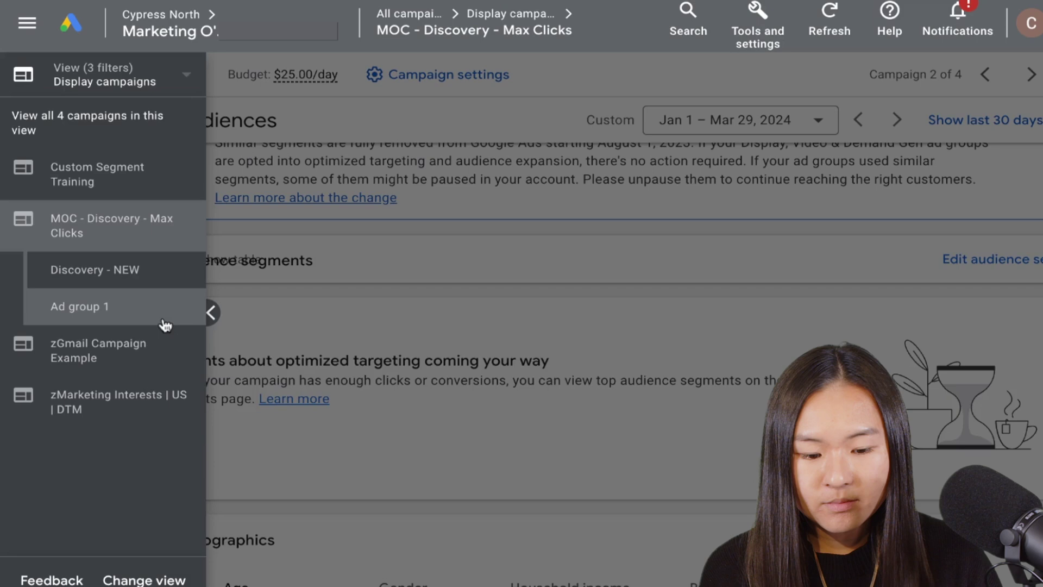
{"action": "left_click", "coordinate": [164, 324]}
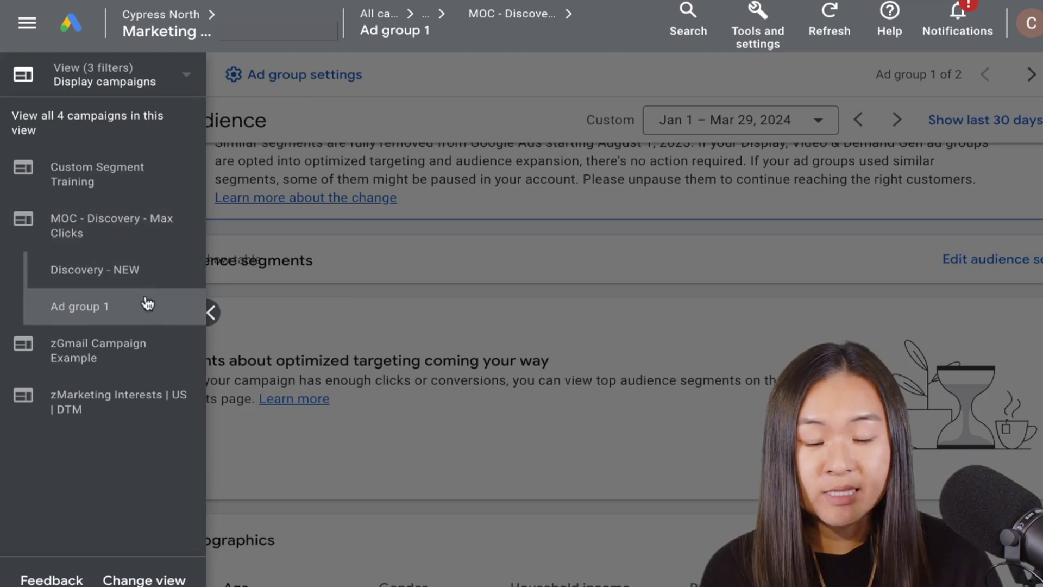
{"action": "left_click", "coordinate": [280, 320]}
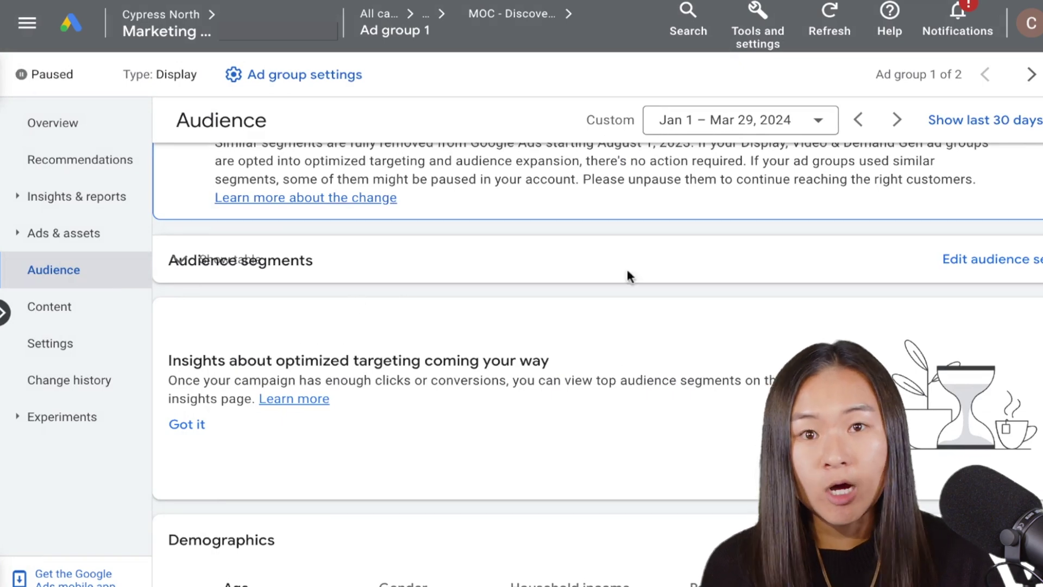
- Add the Media & Entertainment affinity segment to Ad group 1's targeting
{"action": "left_click", "coordinate": [967, 261]}
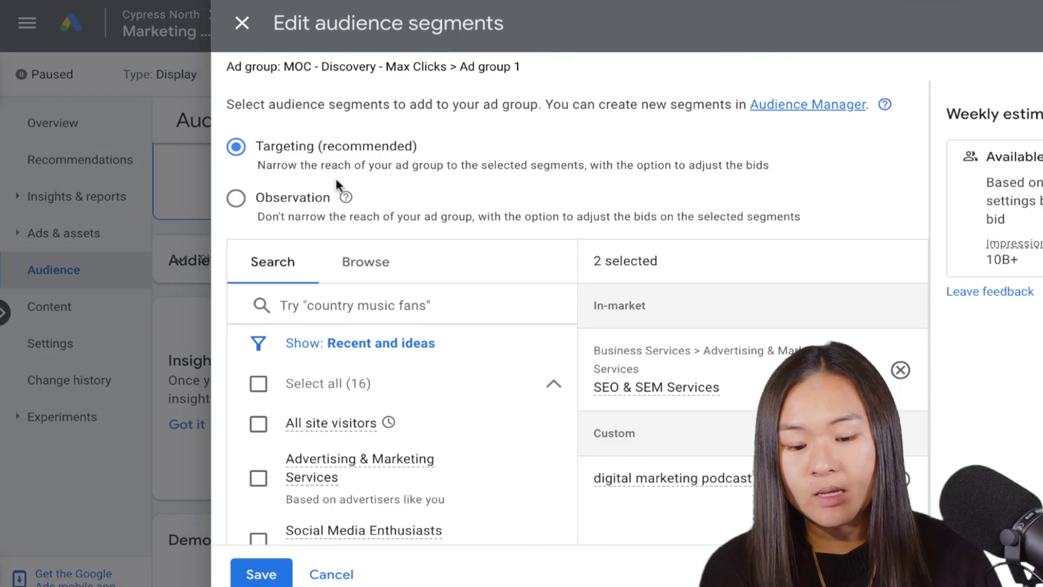
{"action": "scroll", "coordinate": [336, 183], "scroll_direction": "down", "scroll_amount": 2}
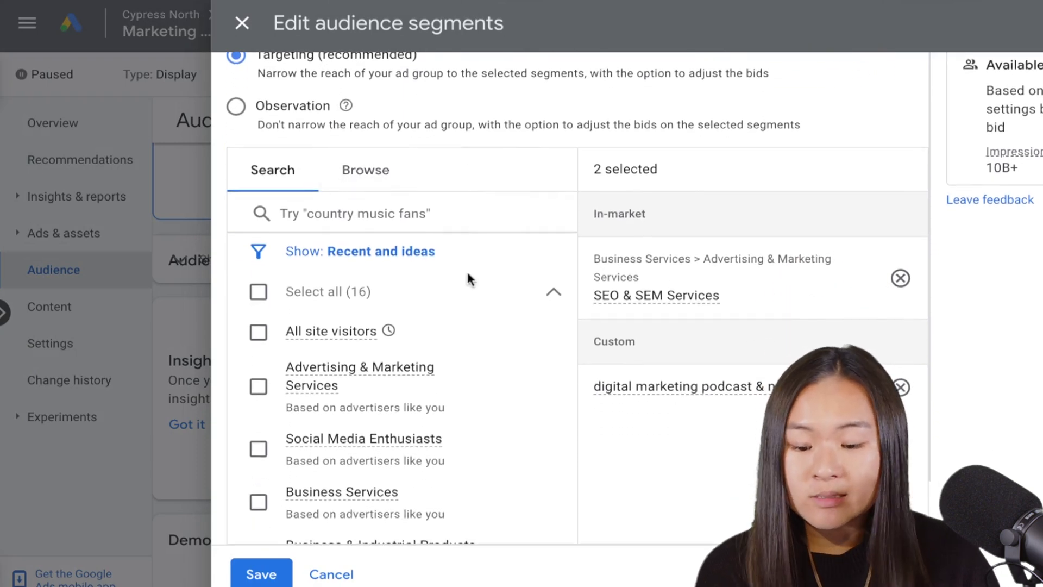
{"action": "left_click", "coordinate": [380, 188]}
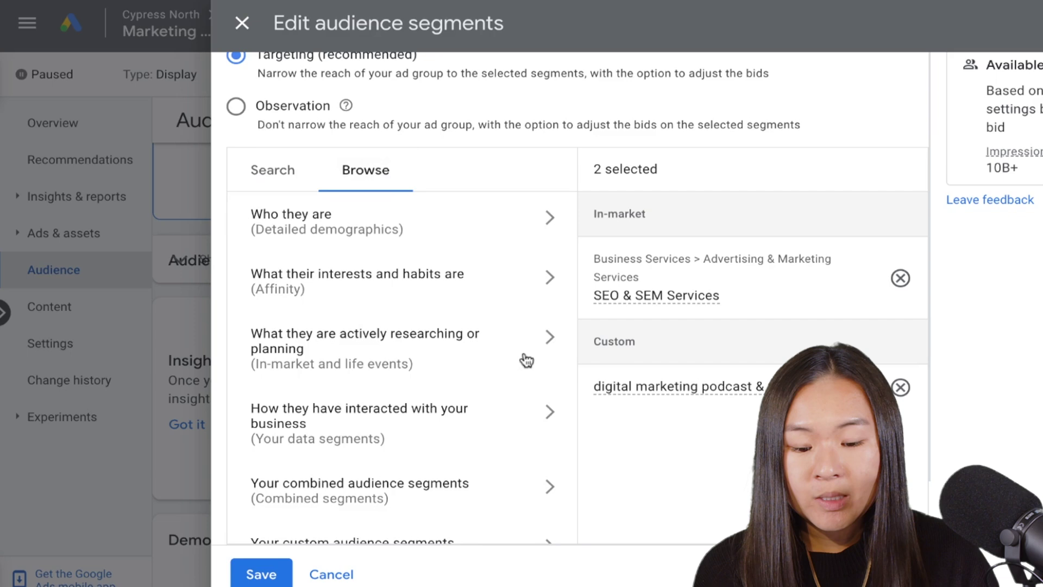
{"action": "scroll", "coordinate": [525, 360], "scroll_direction": "down", "scroll_amount": 1}
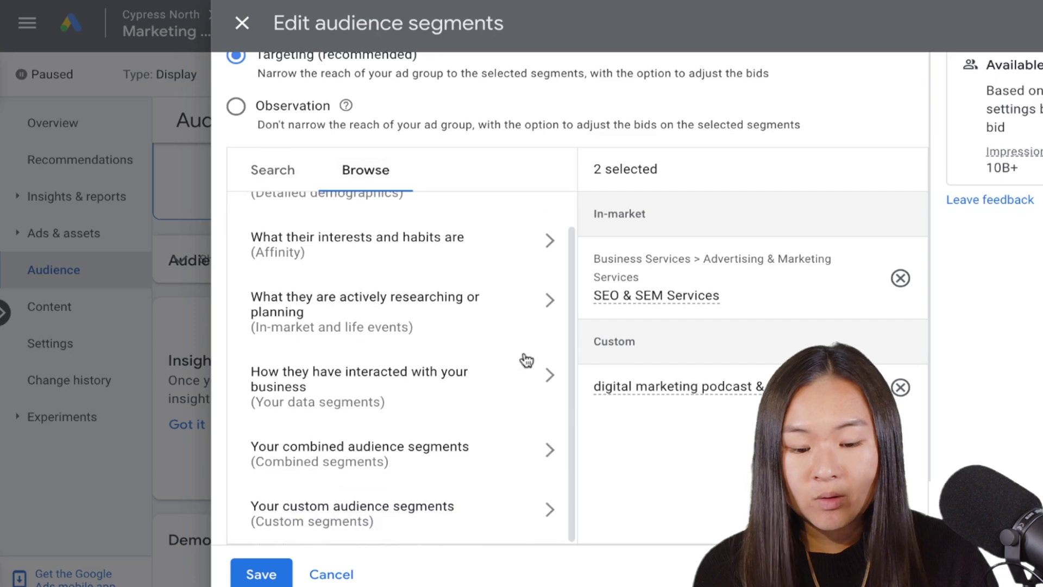
{"action": "scroll", "coordinate": [536, 308], "scroll_direction": "up", "scroll_amount": 1}
{"action": "left_click", "coordinate": [531, 291]}
{"action": "scroll", "coordinate": [515, 389], "scroll_direction": "down", "scroll_amount": 3}
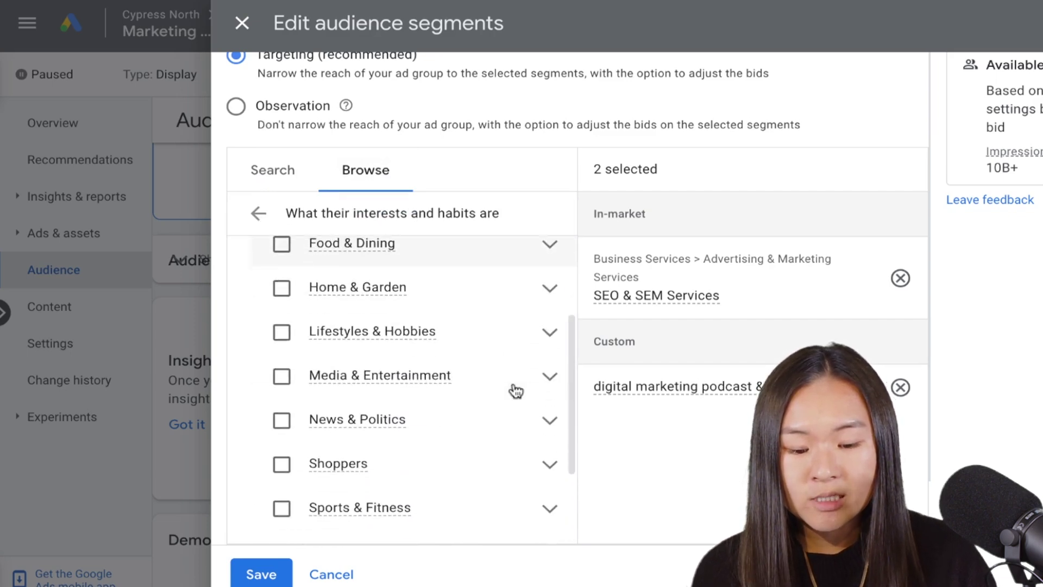
{"action": "left_click", "coordinate": [546, 361]}
{"action": "scroll", "coordinate": [523, 396], "scroll_direction": "down", "scroll_amount": 10}
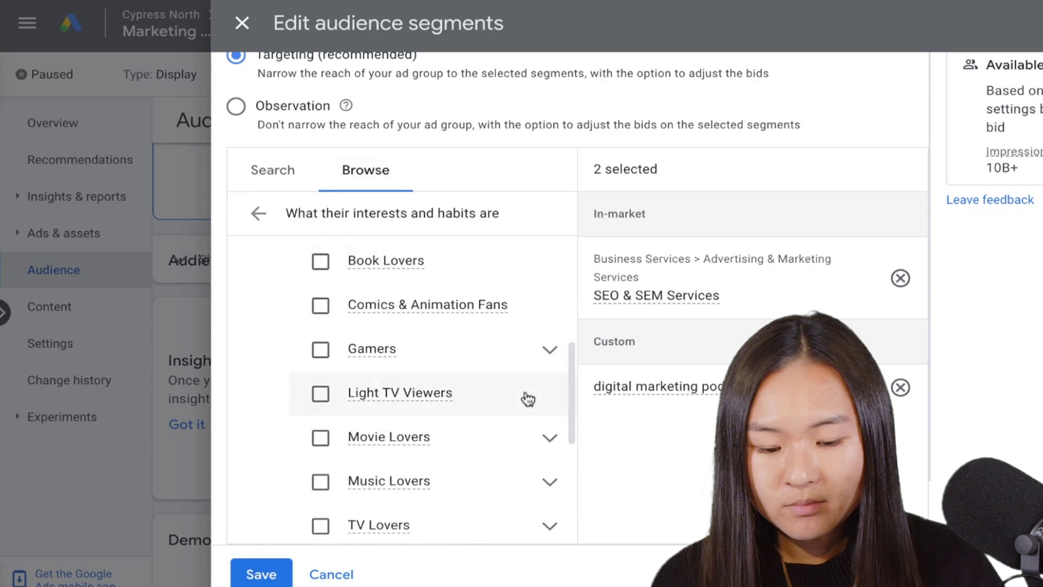
{"action": "scroll", "coordinate": [527, 400], "scroll_direction": "up", "scroll_amount": 8}
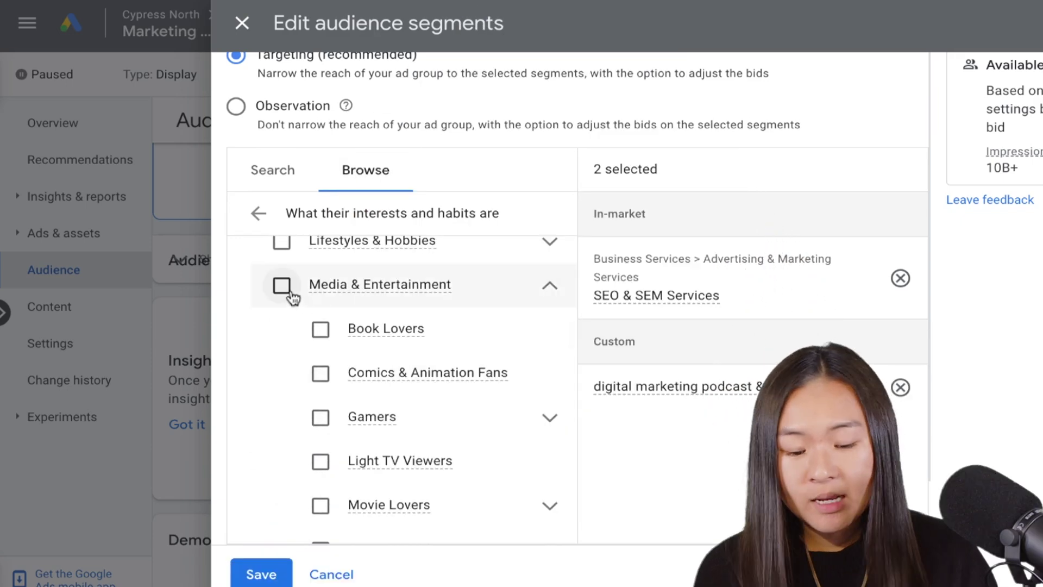
{"action": "left_click", "coordinate": [282, 286]}
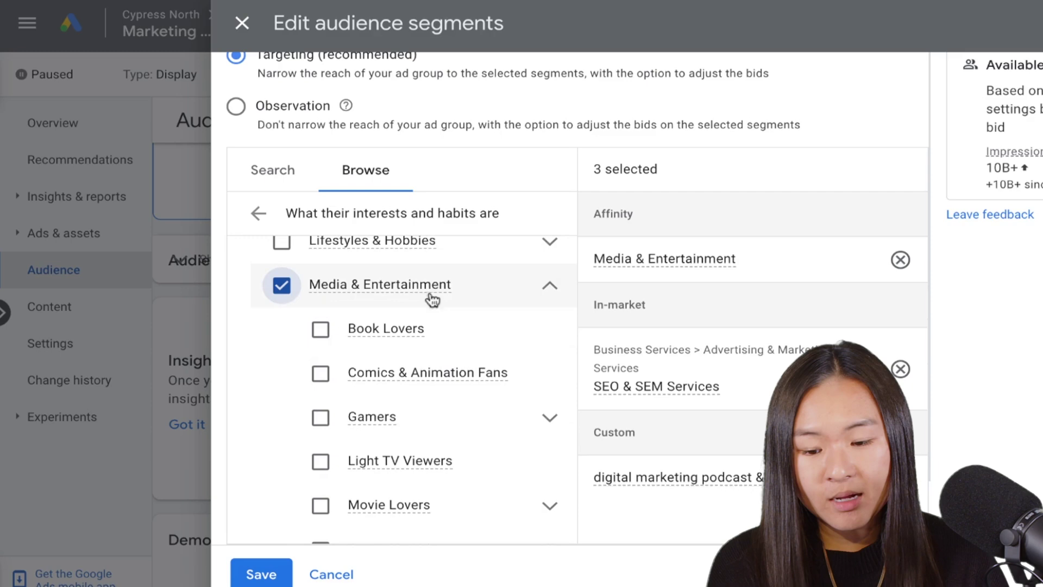
{"action": "mouse_move", "coordinate": [431, 296]}
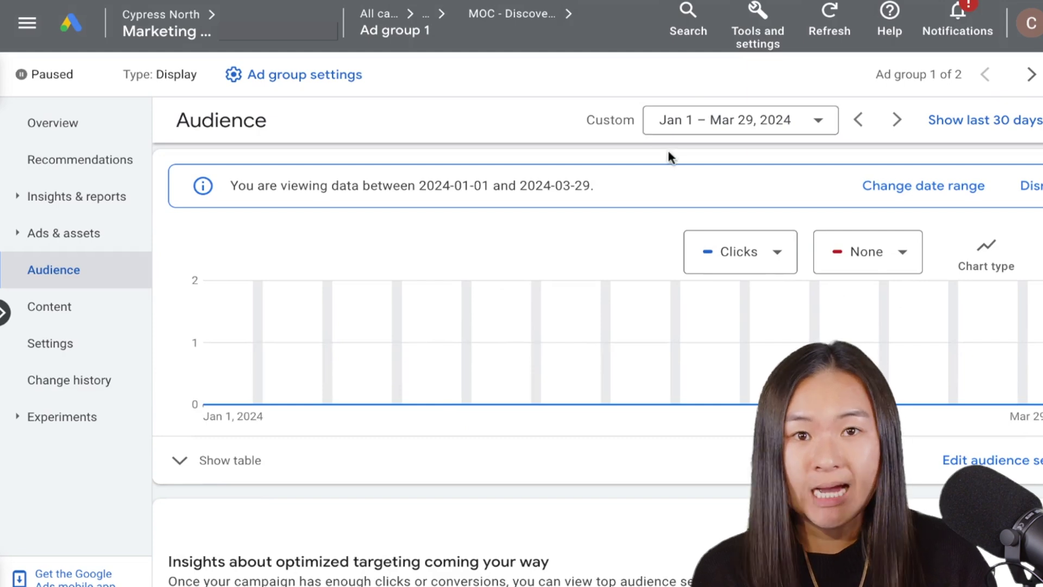
- Show the All time segment performance table and widen the Audience segment column
{"action": "left_click", "coordinate": [686, 130]}
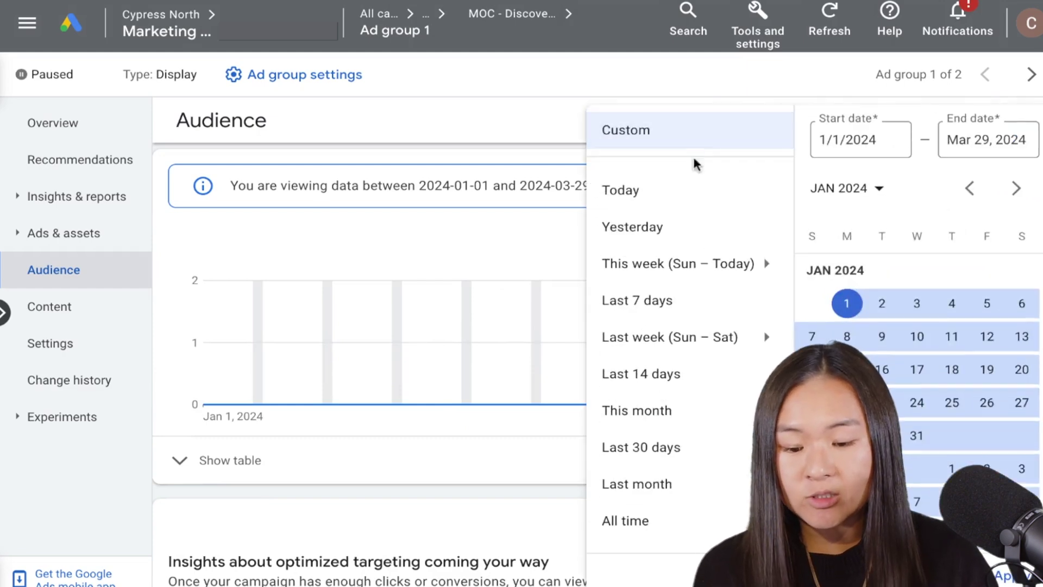
{"action": "left_click", "coordinate": [698, 511]}
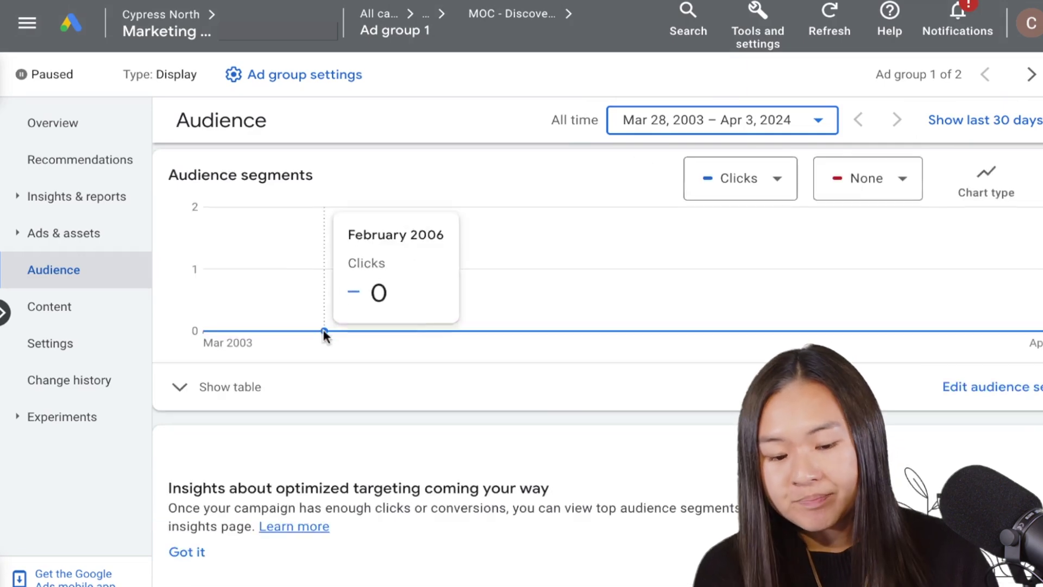
{"action": "left_click", "coordinate": [180, 387]}
{"action": "scroll", "coordinate": [180, 387], "scroll_direction": "down", "scroll_amount": 3}
{"action": "scroll", "coordinate": [180, 386], "scroll_direction": "up", "scroll_amount": 2}
{"action": "scroll", "coordinate": [179, 386], "scroll_direction": "down", "scroll_amount": 4}
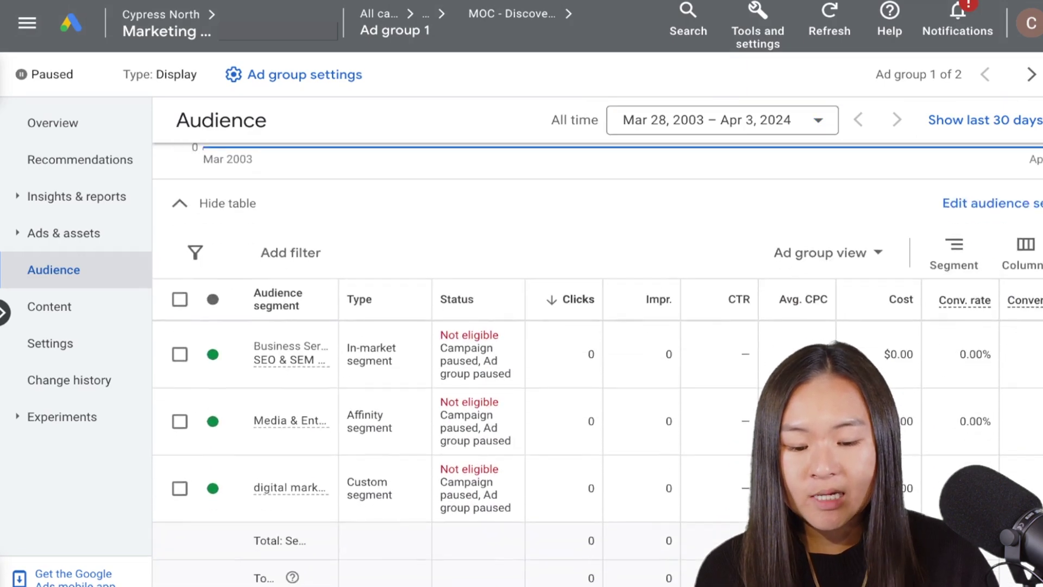
{"action": "scroll", "coordinate": [346, 408], "scroll_direction": "up", "scroll_amount": 1}
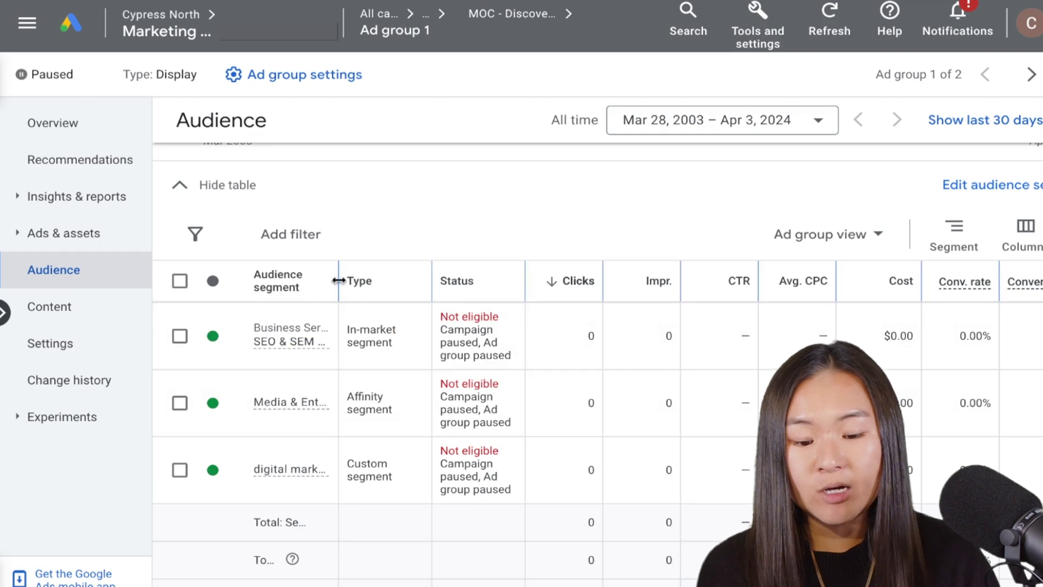
{"action": "left_click_drag", "start_coordinate": [338, 279], "coordinate": [449, 279]}
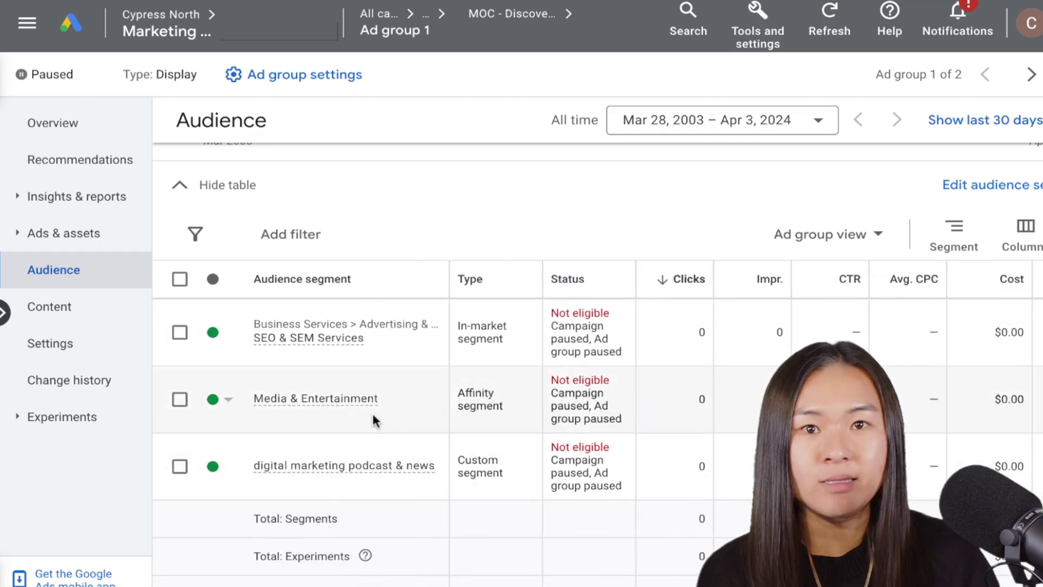